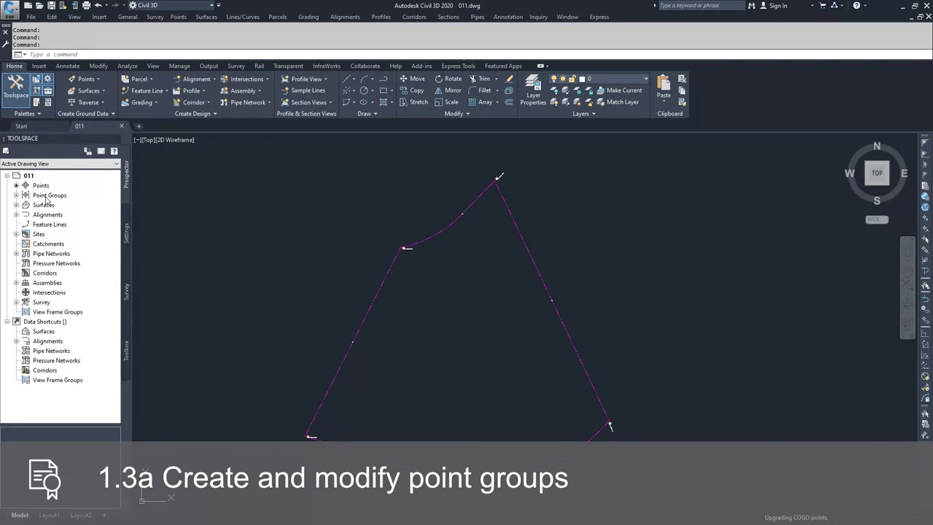
Expand Point Groups in Prospector and preview the 8 points in the _All Points group
click(17, 196)
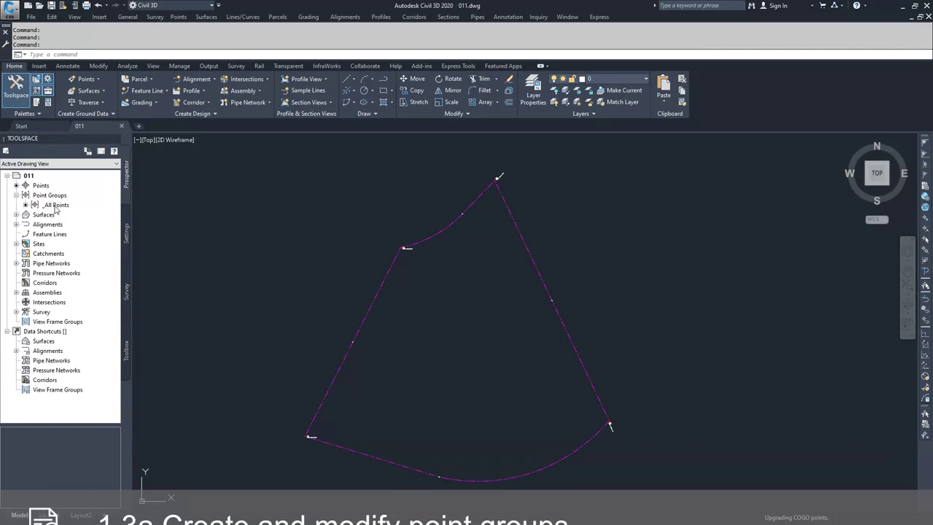
mouse_move(56, 209)
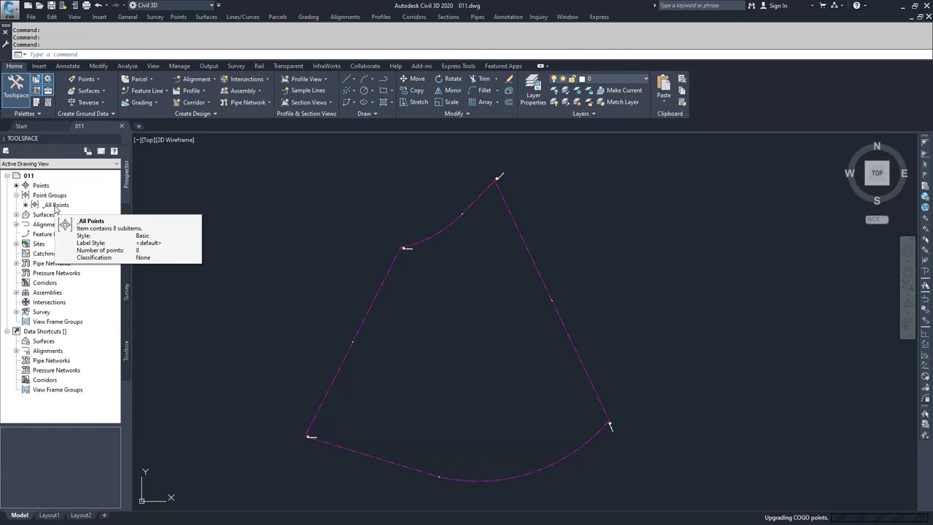
click(55, 206)
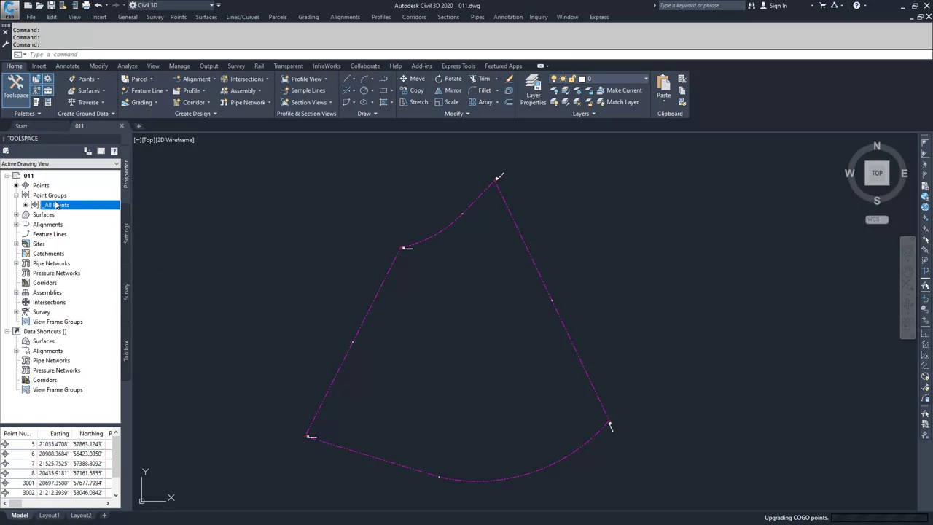
click(52, 196)
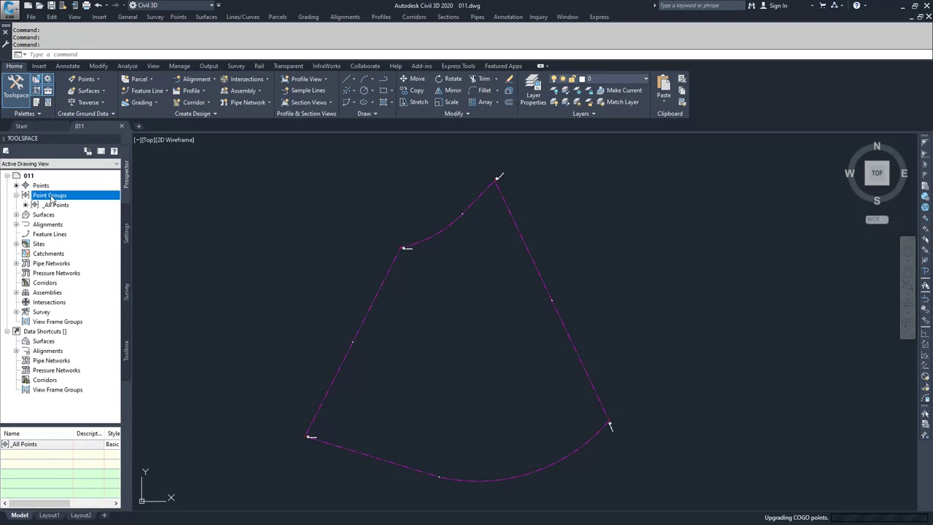
Create a new point group and name it GS
right_click(52, 199)
click(78, 216)
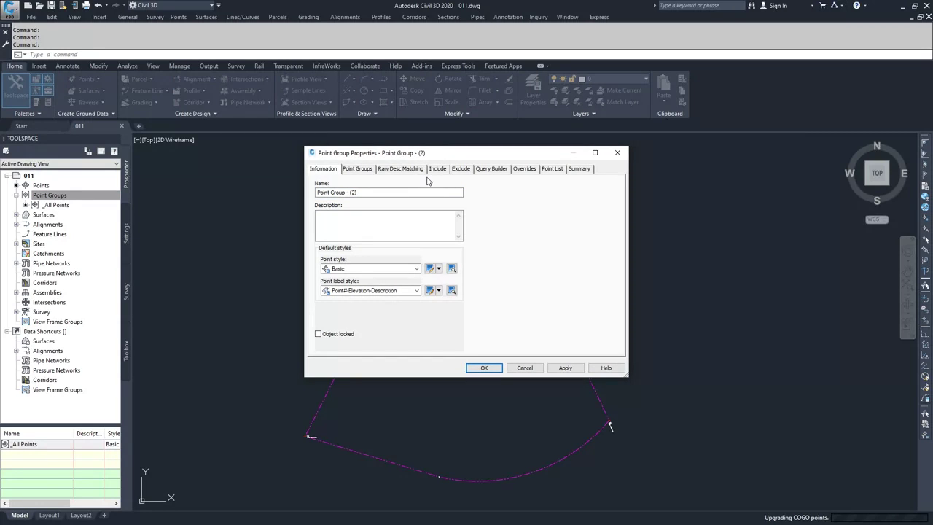
drag(371, 193, 308, 189)
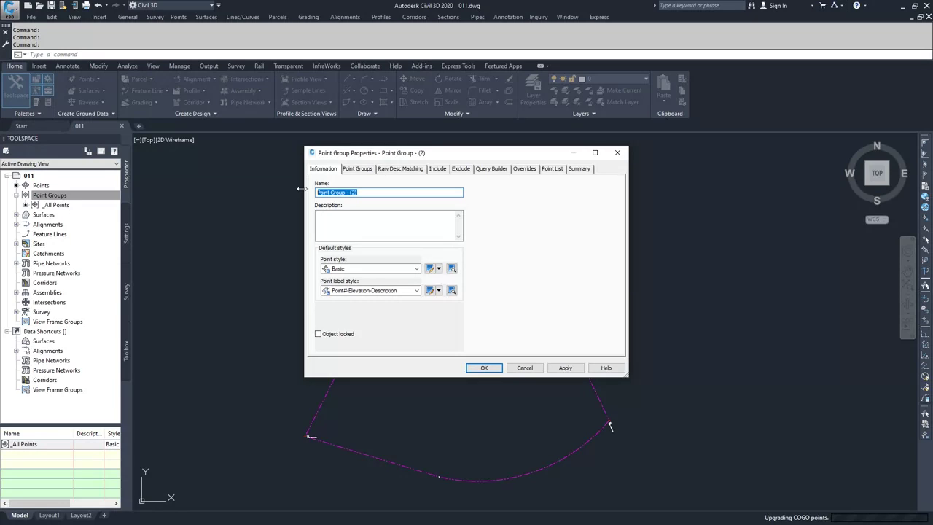
text(GS)
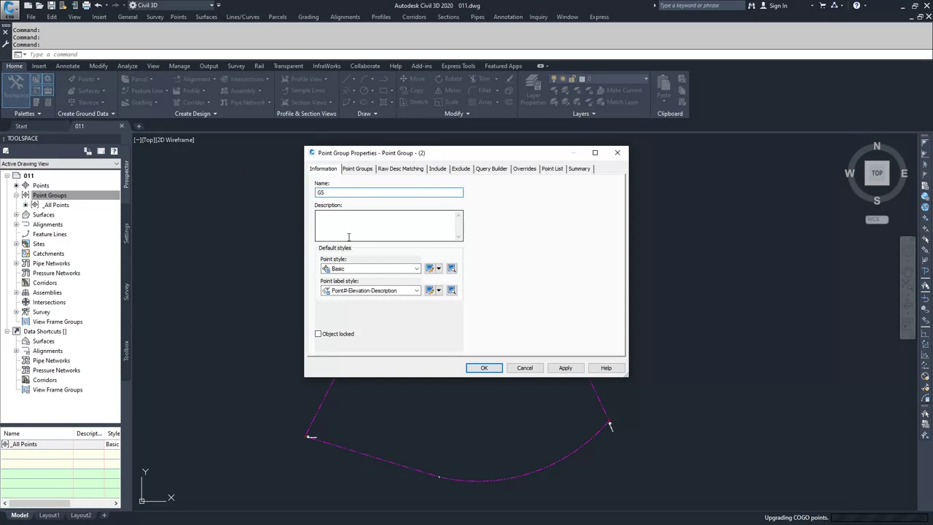
Keep the Basic point style and set the label style to Point#-Elevation-Description
click(416, 268)
click(348, 282)
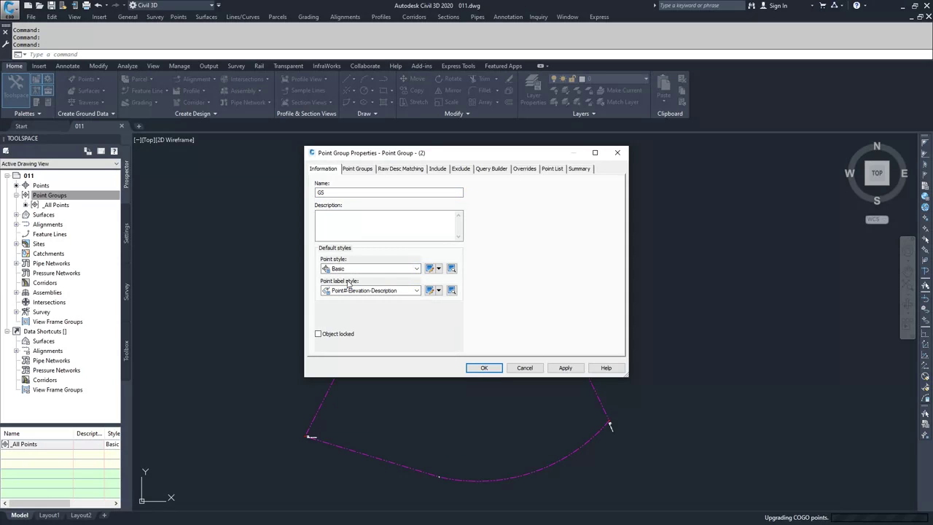
click(416, 290)
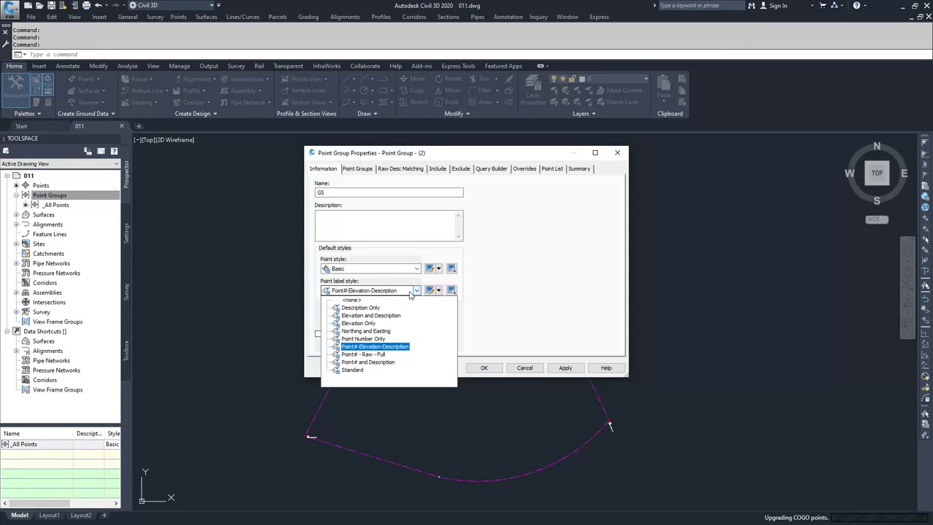
click(378, 347)
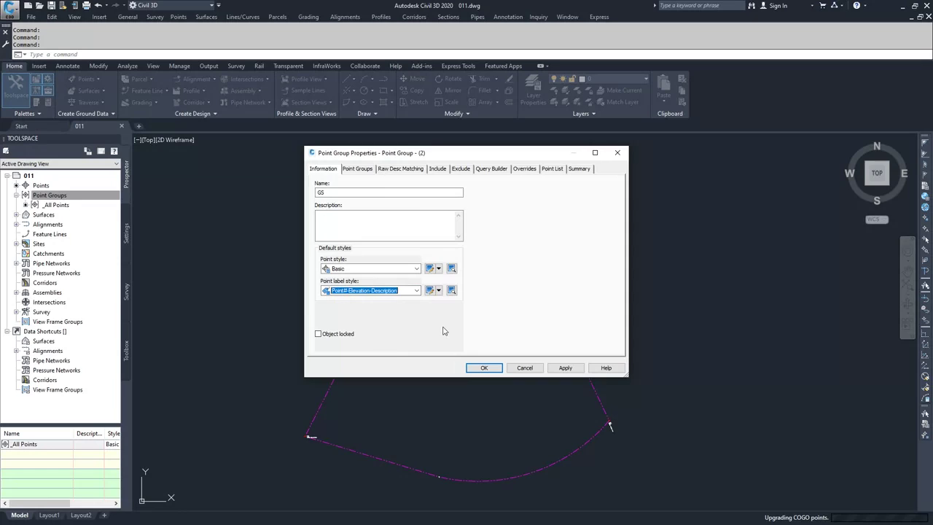
click(358, 169)
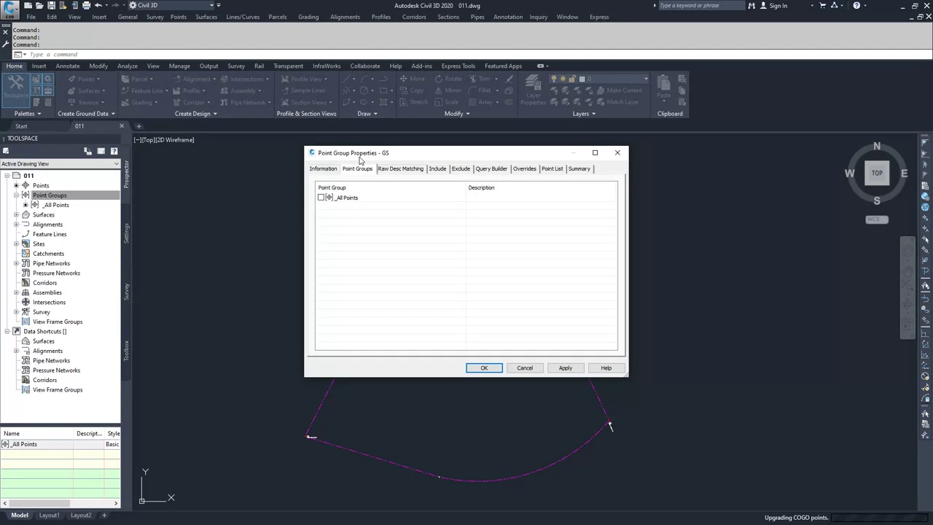
Tick the GS* raw description code and confirm it appears as the Include criterion
click(393, 169)
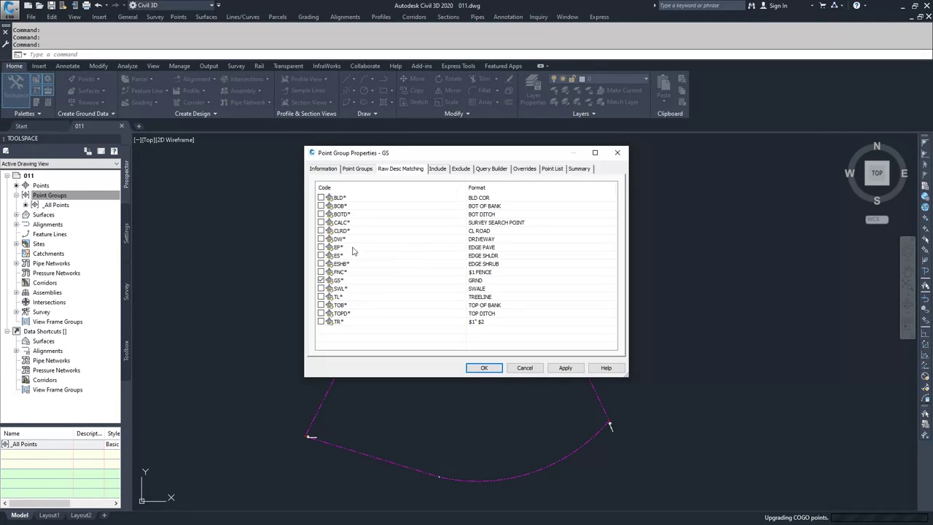
click(438, 169)
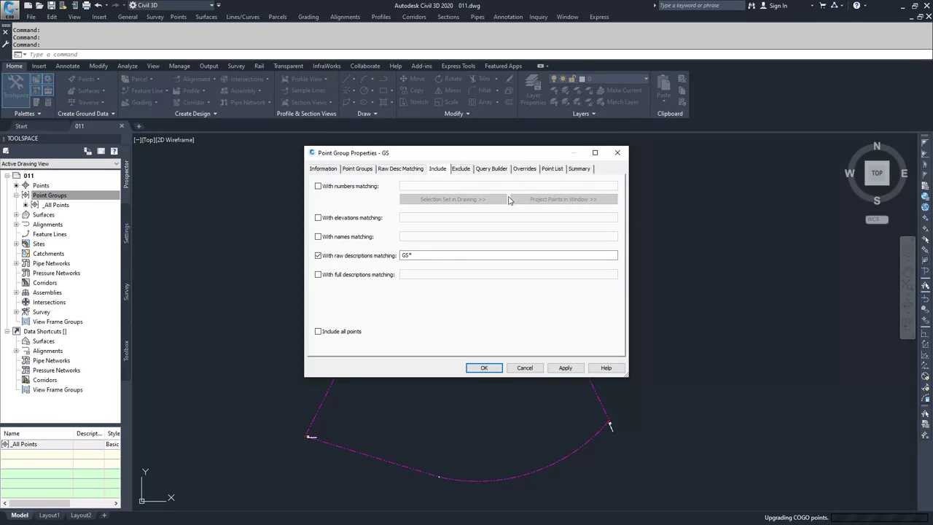
click(318, 186)
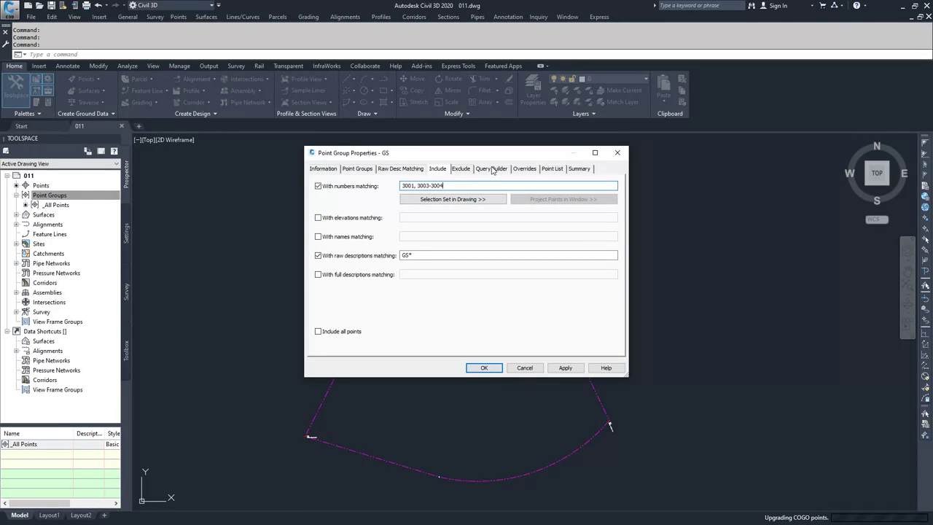
click(552, 169)
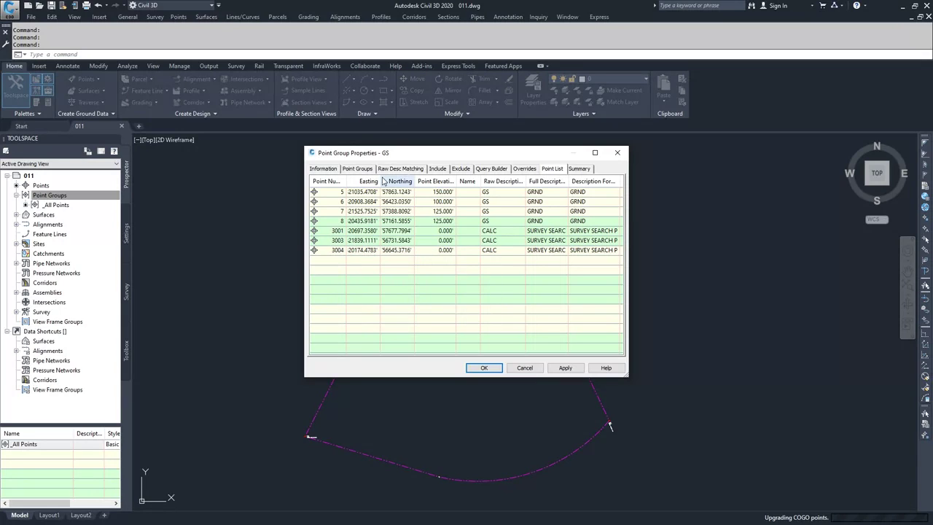
click(442, 171)
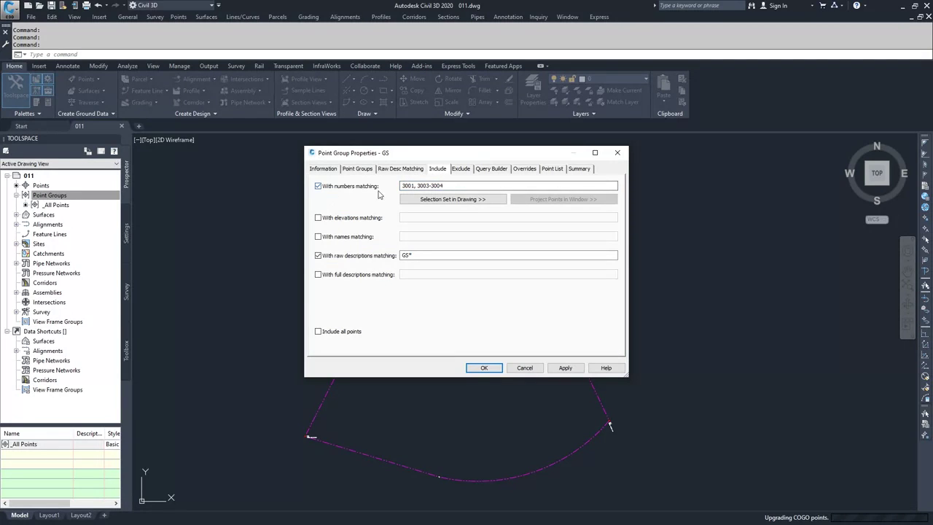
key(Tab)
key(BackSpace)
click(318, 186)
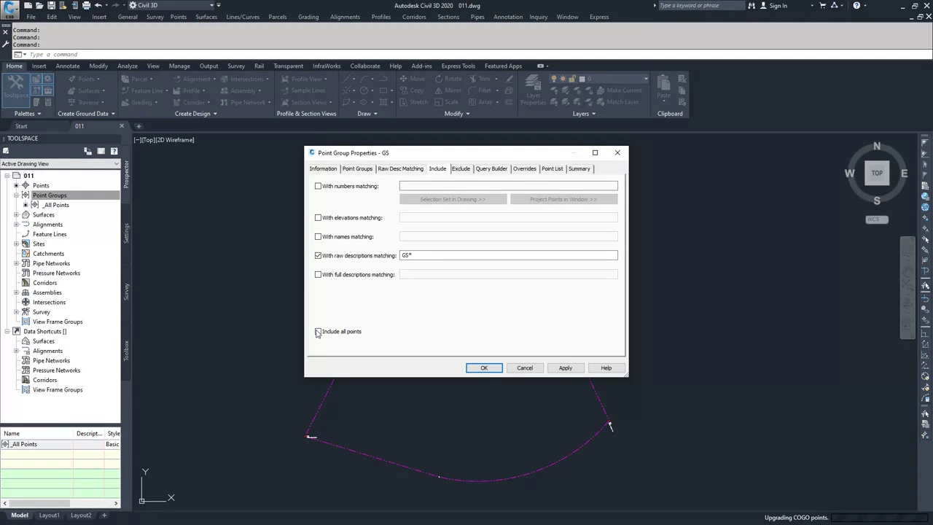
Check the GS group's tabs: points 5–8 previewed, query reads Raw Description = GS*
click(460, 169)
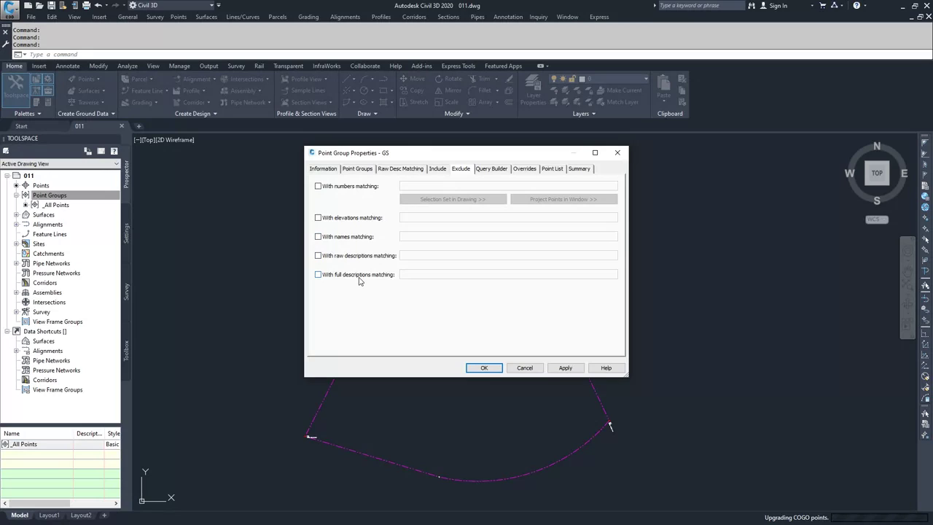
click(492, 169)
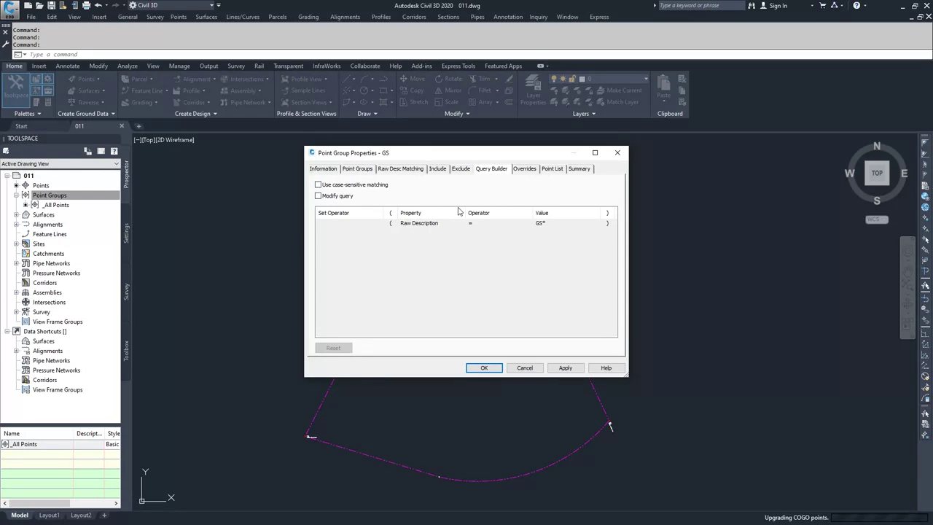
click(460, 170)
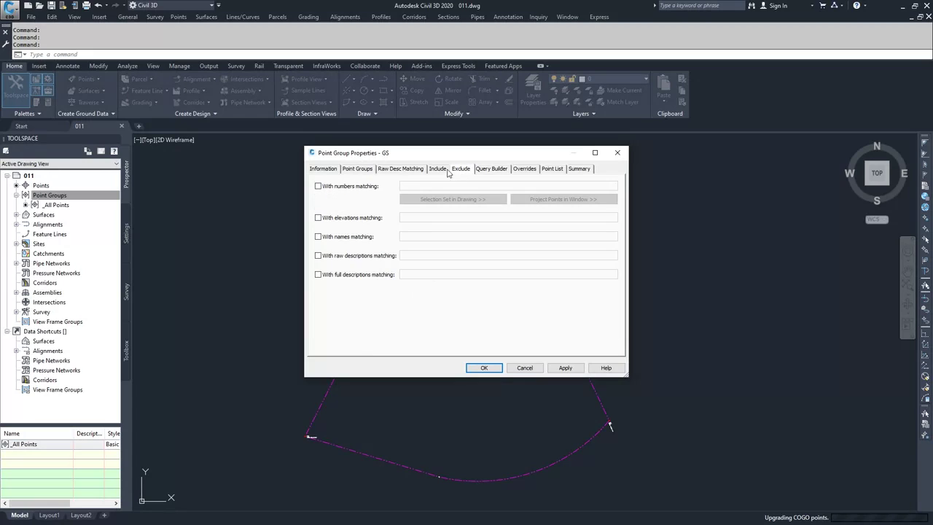
click(502, 169)
click(526, 169)
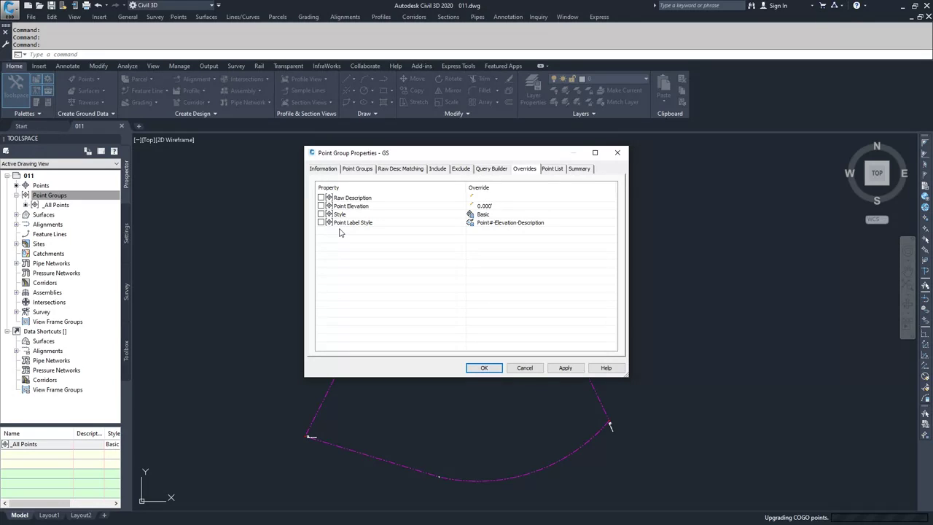
click(551, 169)
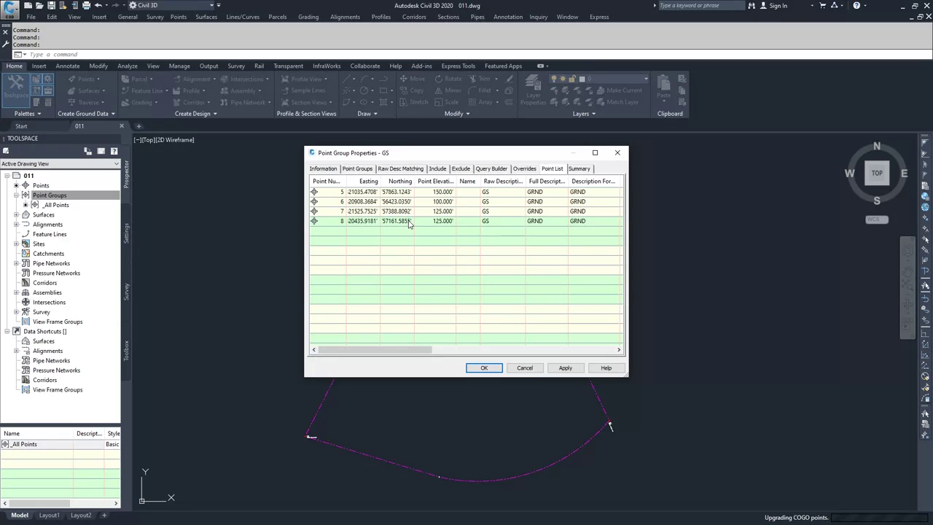
click(580, 169)
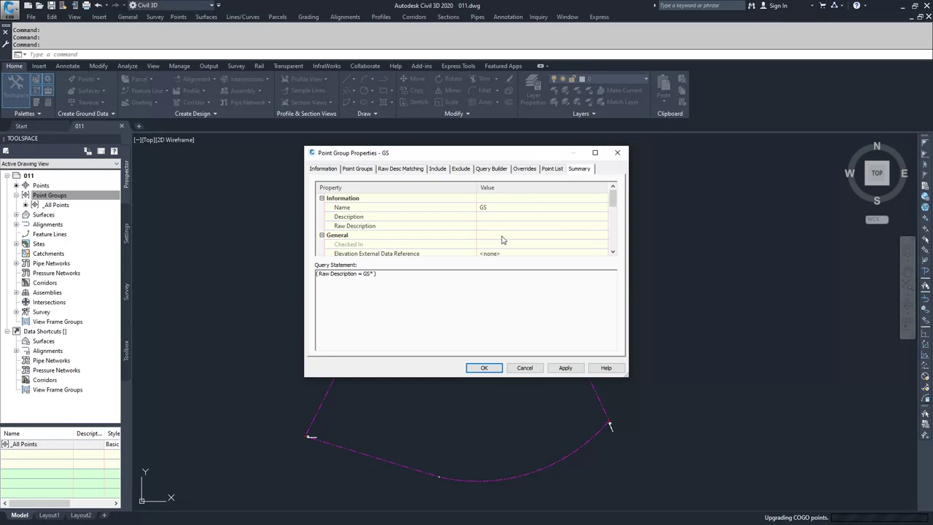
Apply and confirm the GS point group, then list its points in Panorama
click(565, 368)
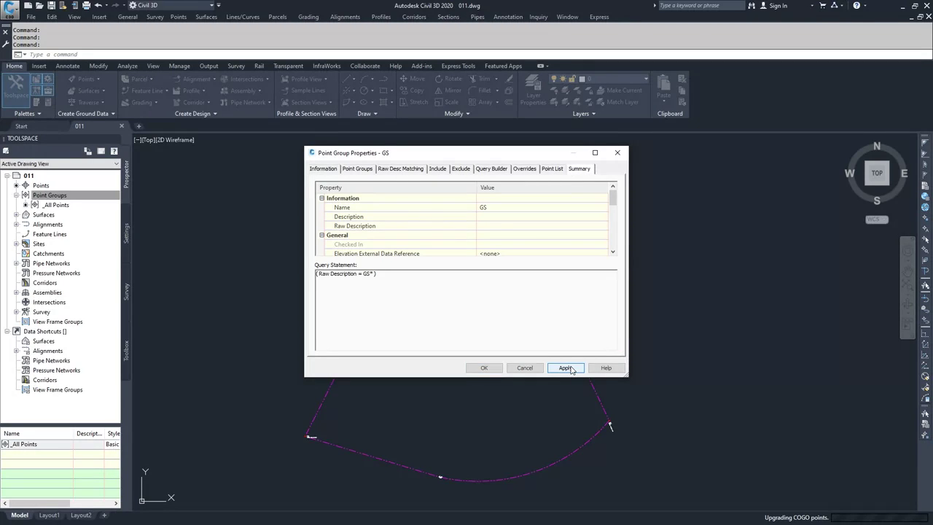
click(483, 367)
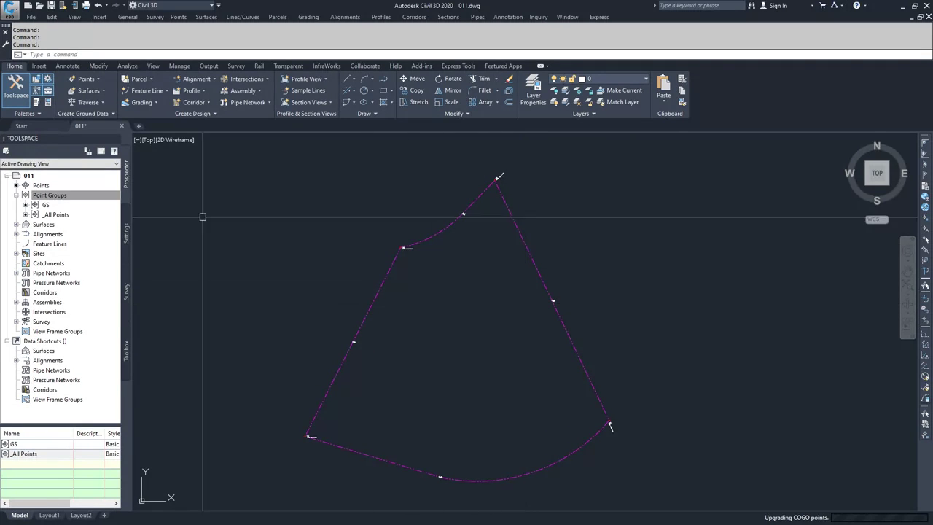
right_click(45, 204)
click(76, 224)
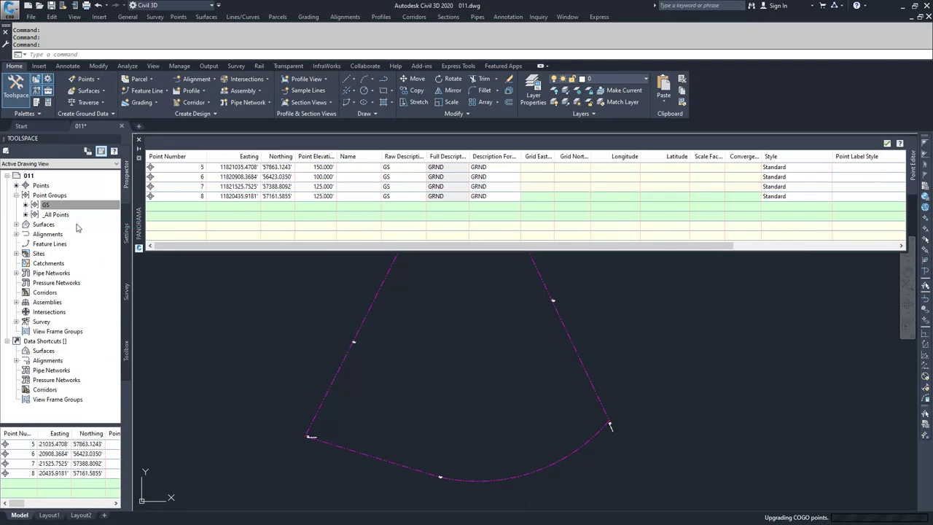
Close Panorama and zoom in to see point 7 labelled 7, 125.00, GRND
click(47, 205)
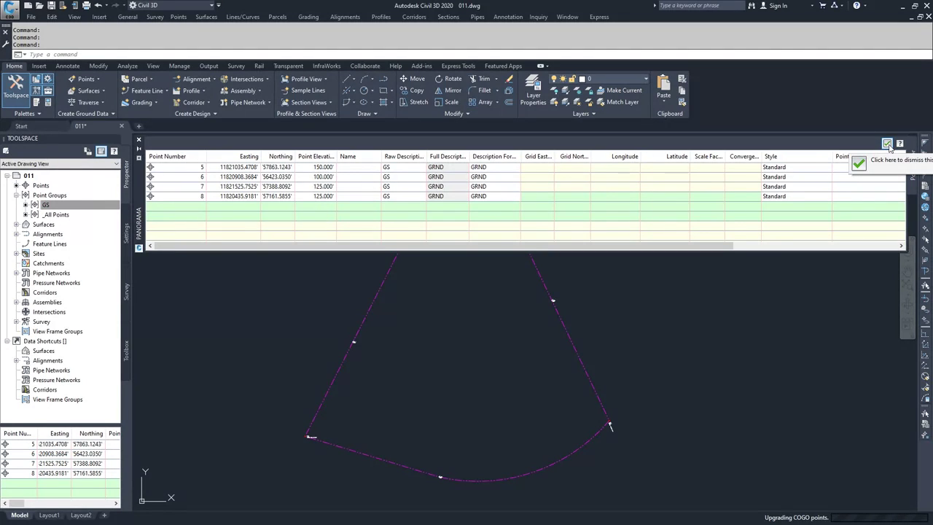
drag(716, 250, 772, 247)
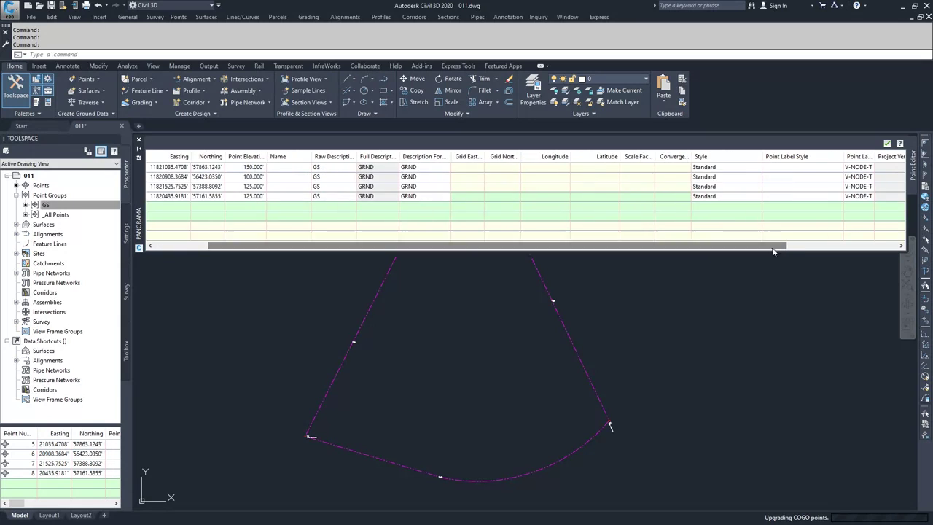
click(887, 143)
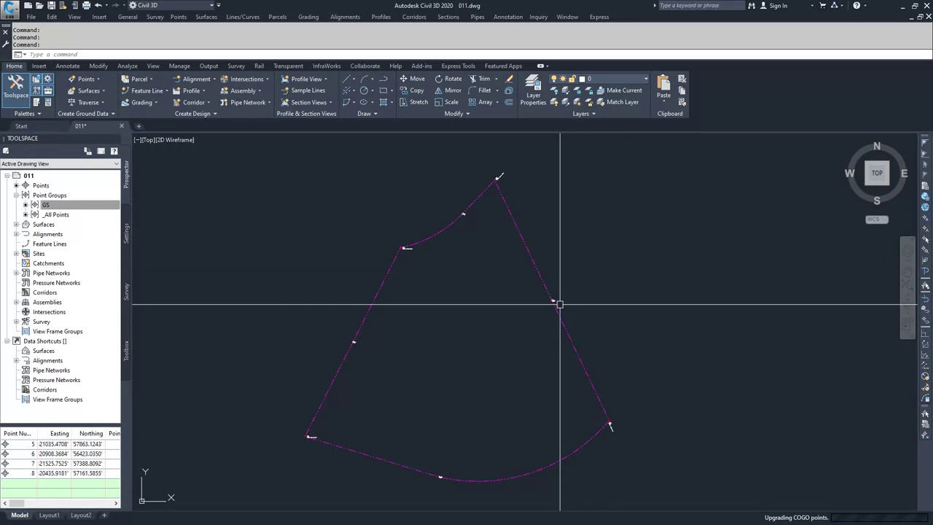
scroll(559, 305, up, 10)
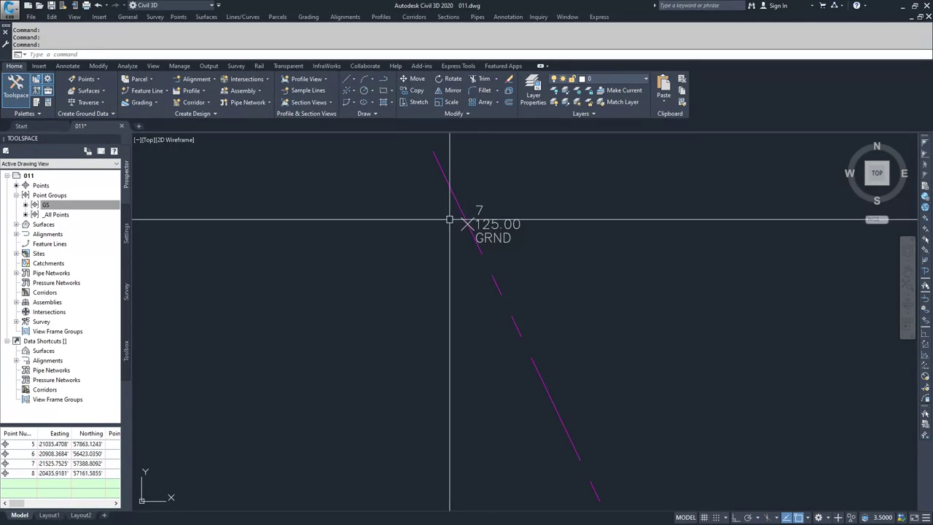